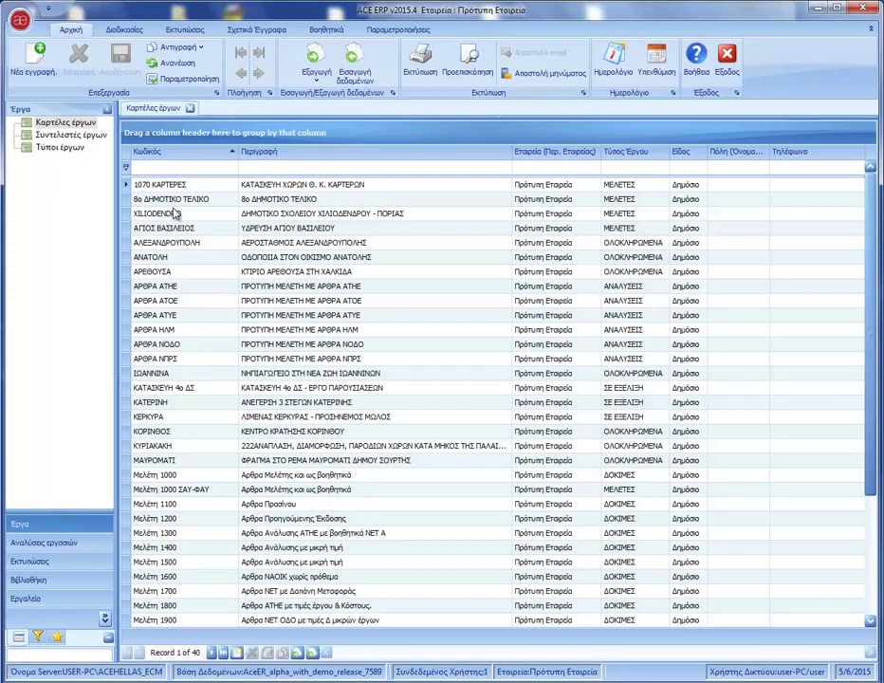
# - Sort the project list by Κωδικός in descending order, then by Περιγραφή in ascending order
pyautogui.click(185, 152)
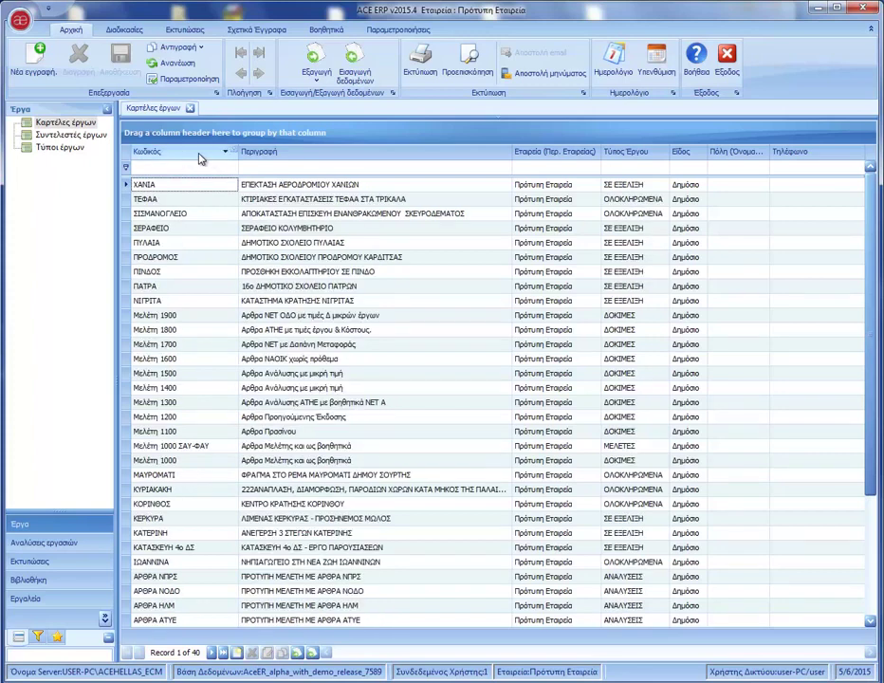
pyautogui.click(293, 154)
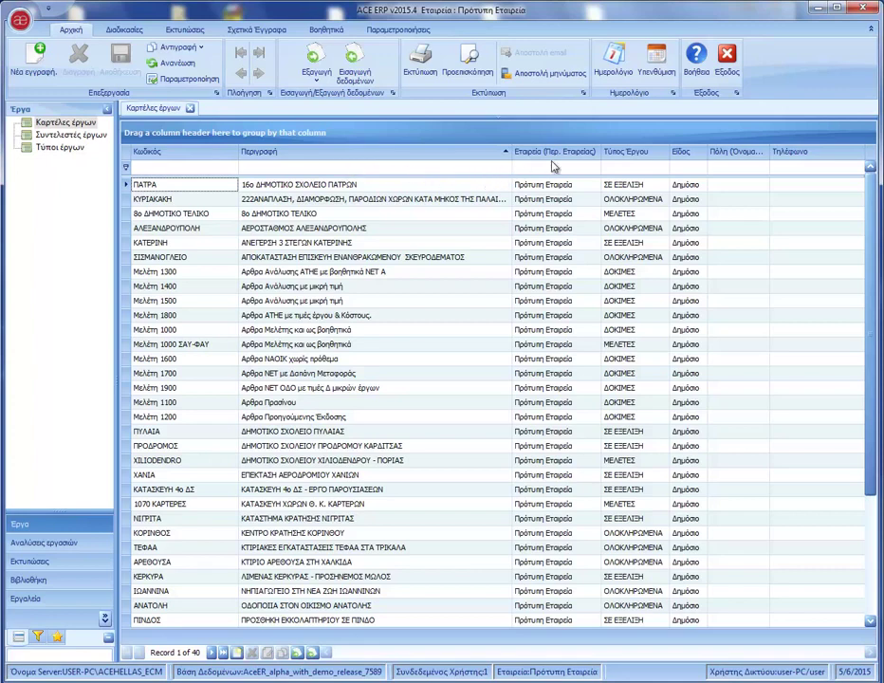
# - Group the project list by Τύπος Έργου, look into the ΜΕΛΕΤΕΣ and ΣΕ ΕΞΕΛΙΞΗ groups, then remove the grouping
pyautogui.moveTo(624, 152); pyautogui.dragTo(602, 138)
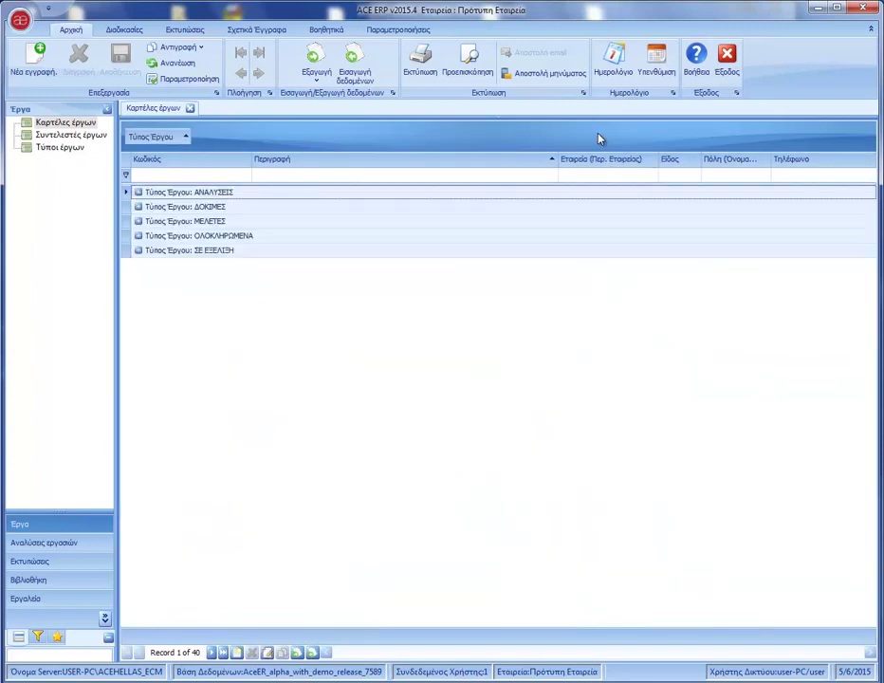
pyautogui.click(139, 221)
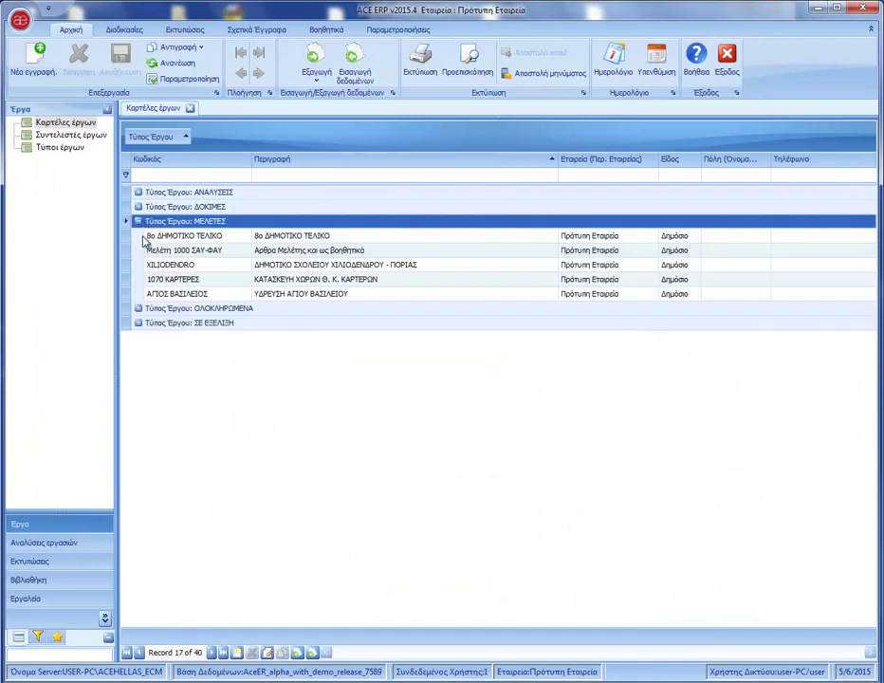
pyautogui.click(139, 323)
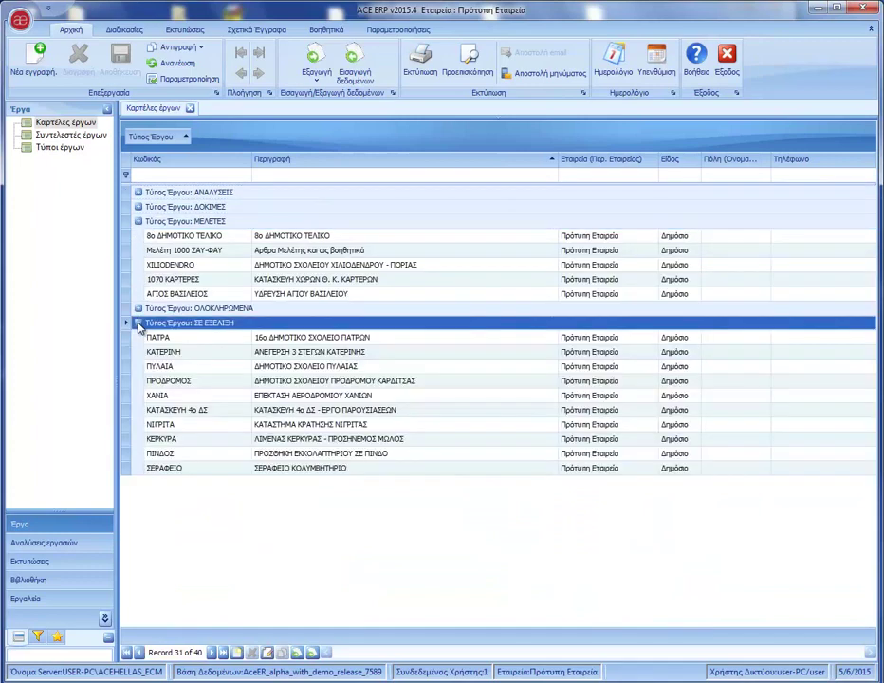
pyautogui.click(138, 323)
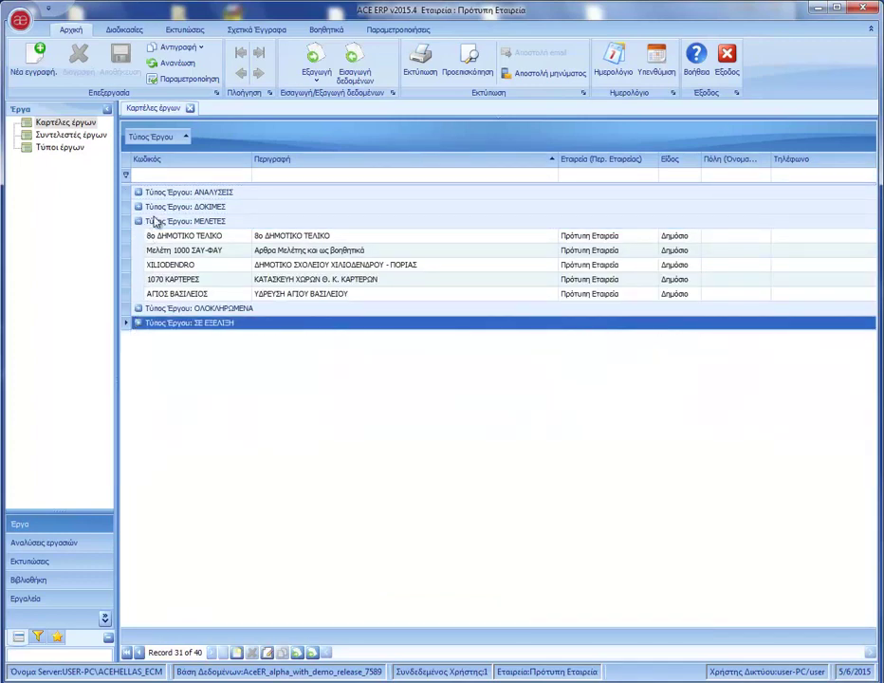
pyautogui.moveTo(157, 138); pyautogui.dragTo(559, 170)
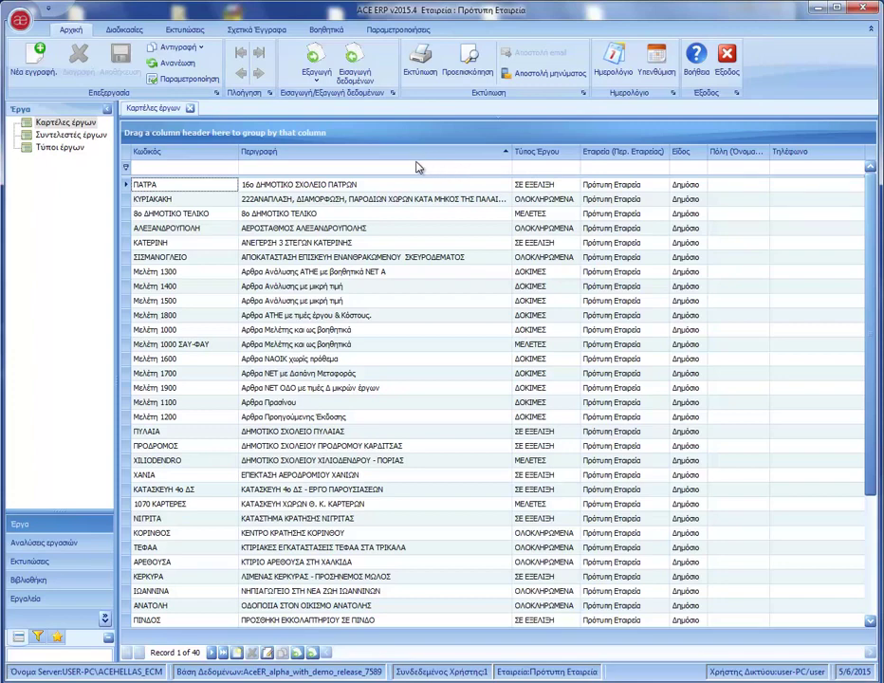
# - Filter the project list for descriptions starting with "Κατ", select the ΚΑΤΑΣΚΕΥΗ 4ο ΔΣ project, and return to the full list
pyautogui.click(365, 168)
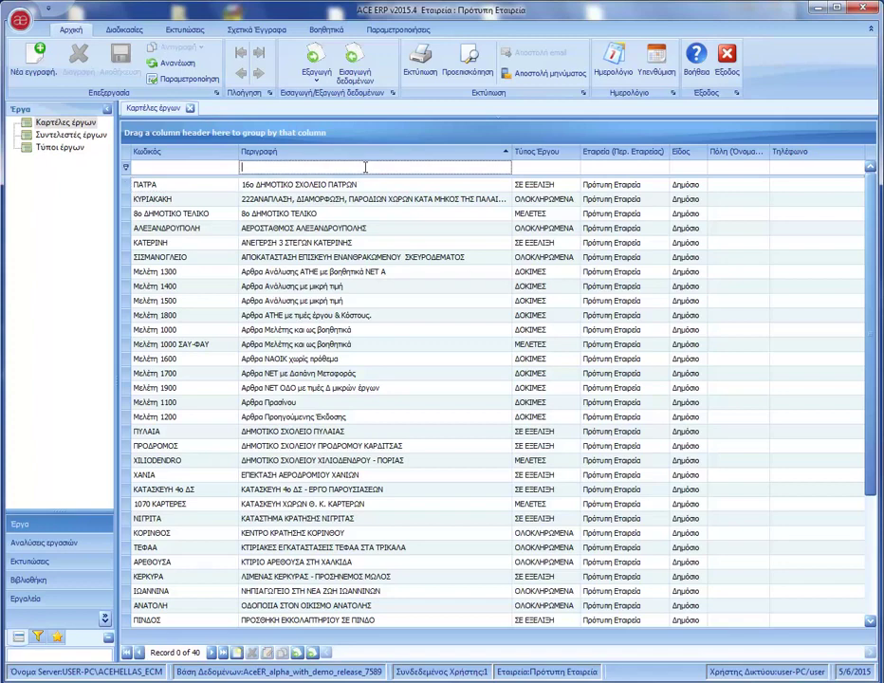
pyautogui.write('Κ')
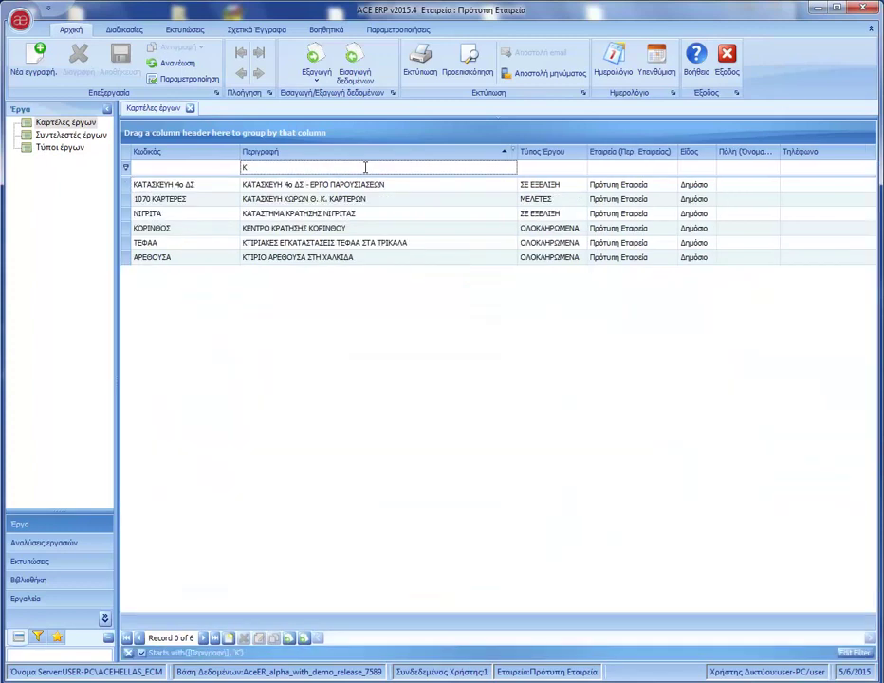
pyautogui.write('ατ')
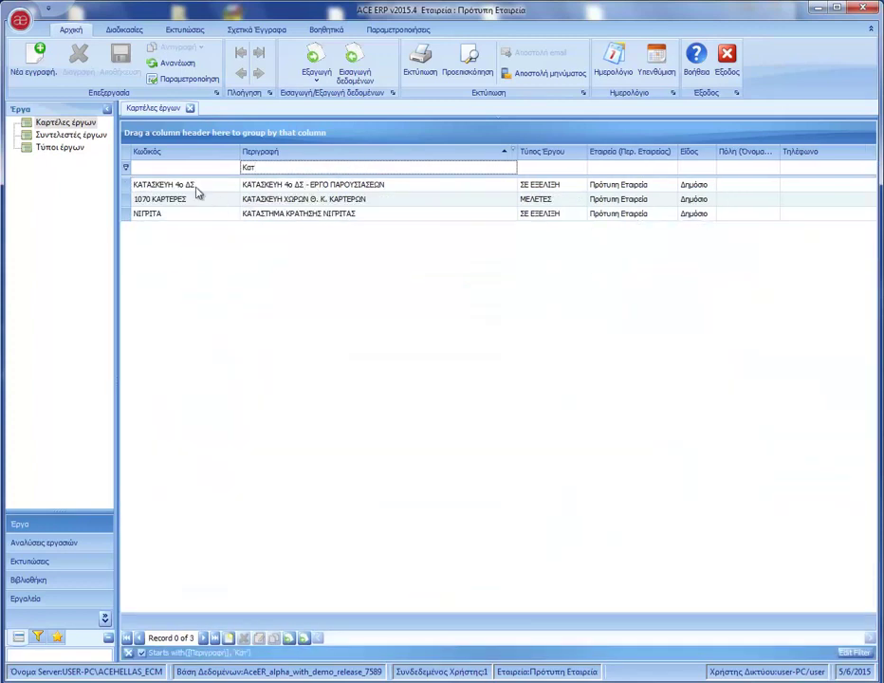
pyautogui.click(127, 186)
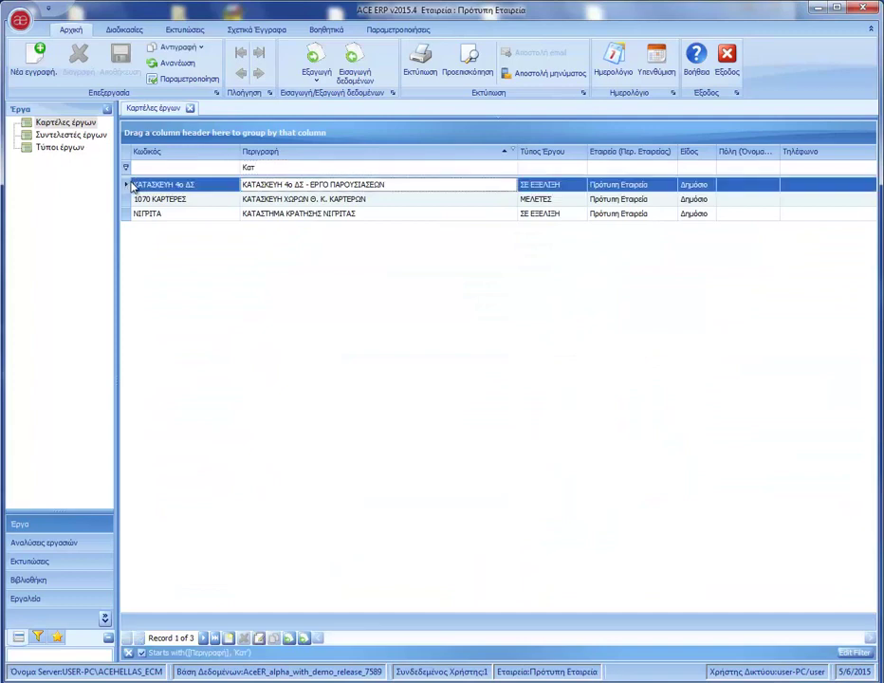
pyautogui.click(65, 123)
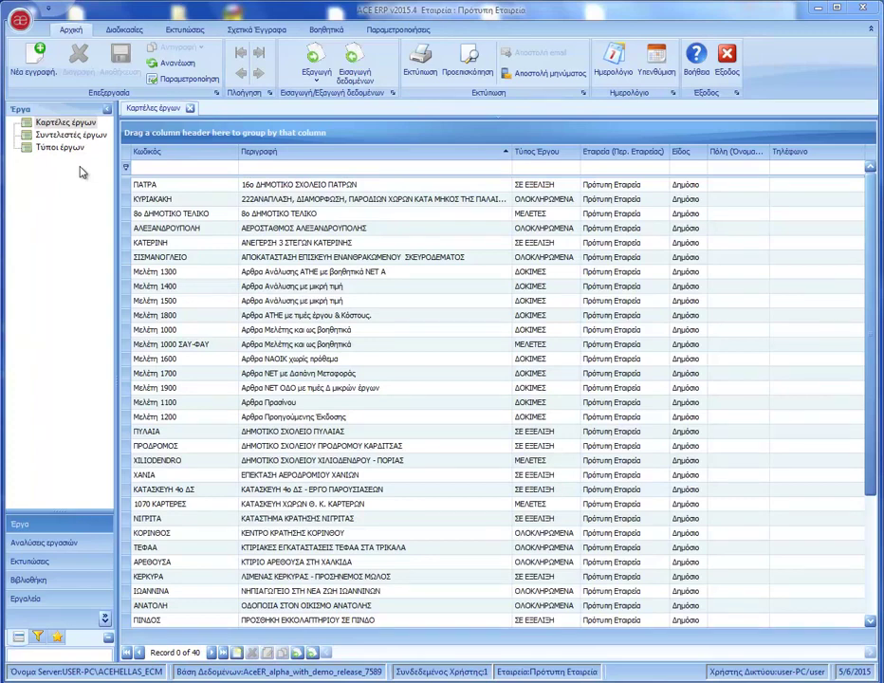
# - Create a new project record with description ΚΕΡΚΥΡΑ2 and code ΛΙΜΑΝΙ
pyautogui.click(36, 50)
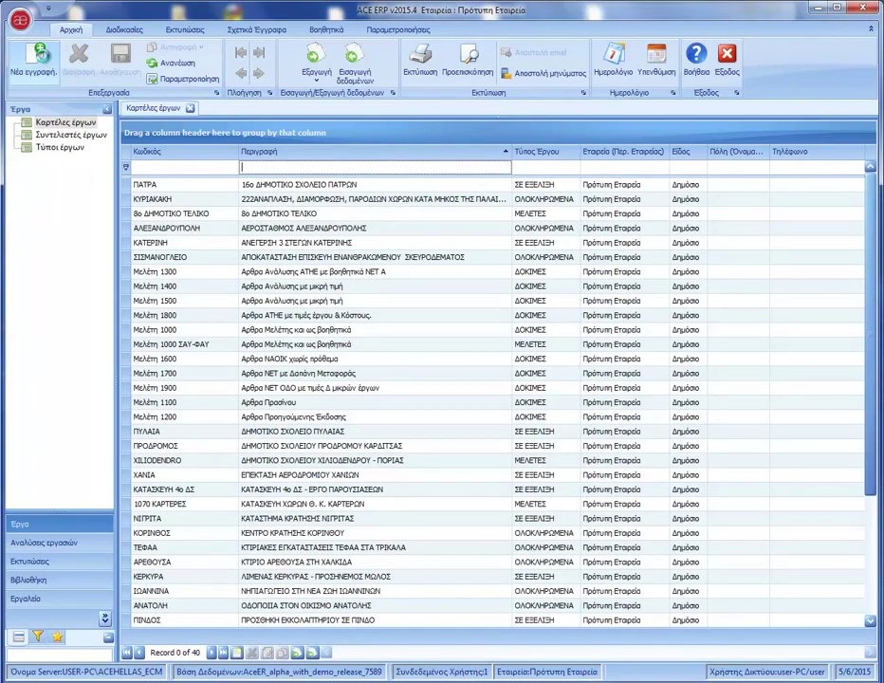
pyautogui.click(43, 61)
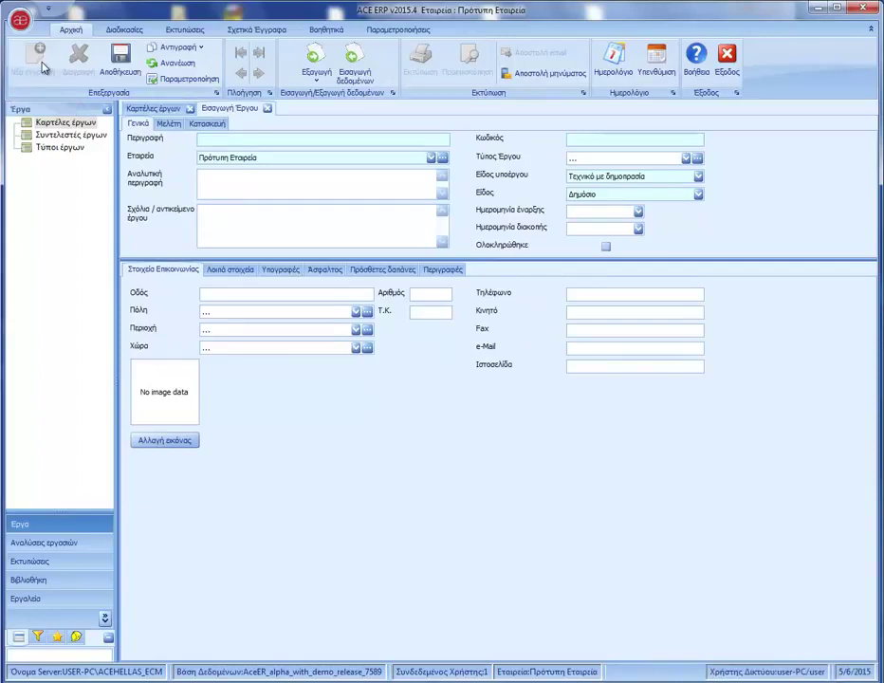
pyautogui.click(222, 140)
pyautogui.write('ΚΕΡ')
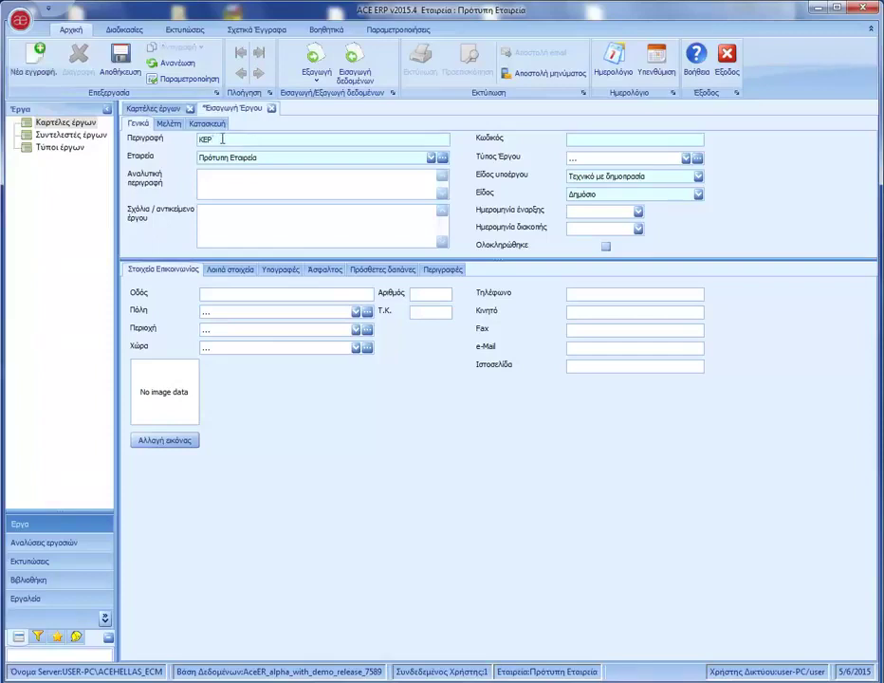
pyautogui.write('ΚΥΡΑ2')
pyautogui.click(593, 137)
pyautogui.write('ΛΙΜΑΝ')
pyautogui.write('Ι')
# - Go through the new project's detailed description, comments and street fields without filling them, then close the record and save it
pyautogui.click(379, 181)
pyautogui.click(358, 225)
pyautogui.click(284, 296)
pyautogui.click(271, 108)
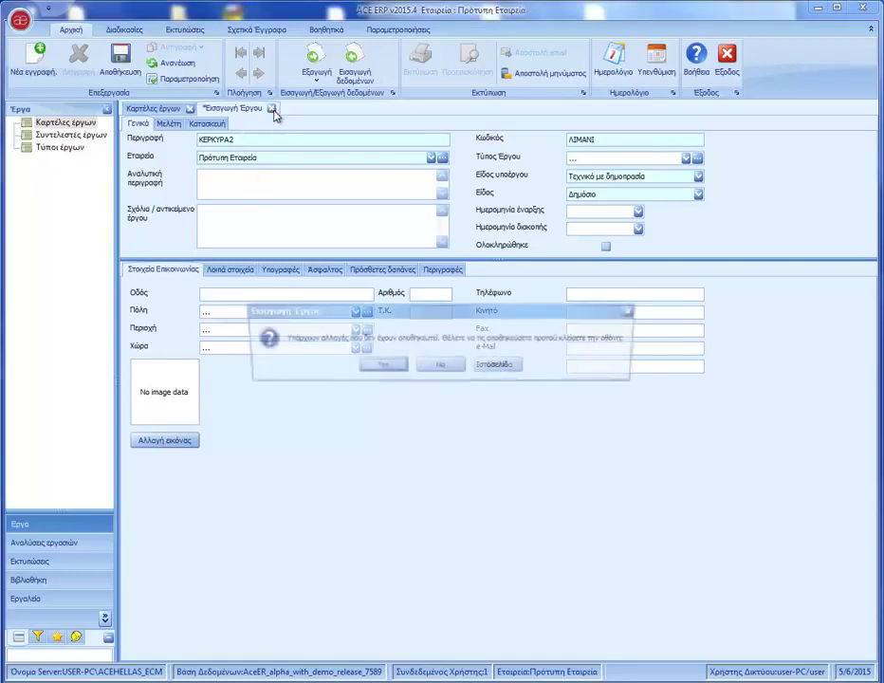
pyautogui.click(370, 366)
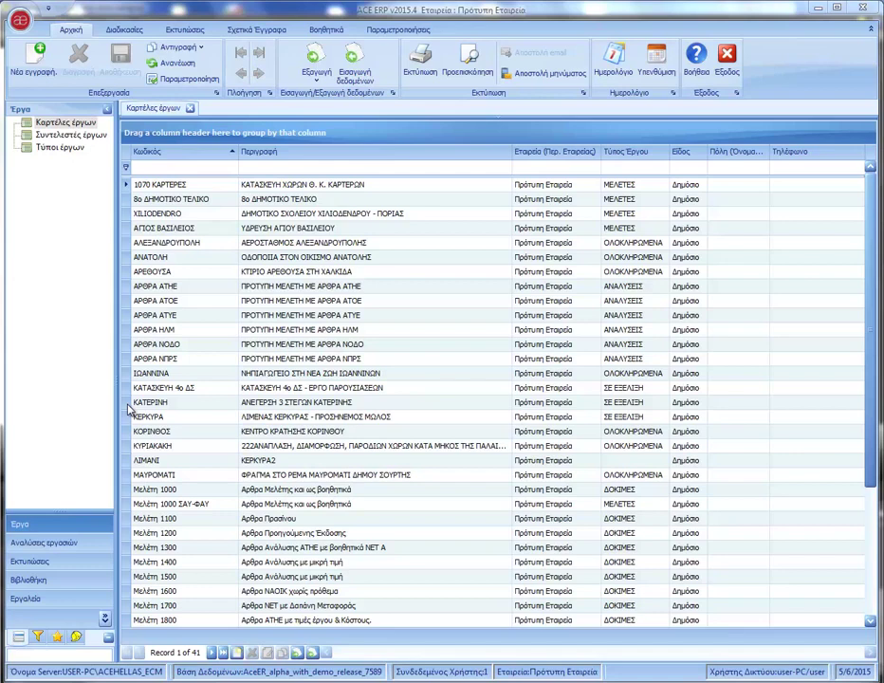
# - Open the ΚΑΤΑΣΚΕΥΗ 4ο ΔΣ project for editing and look at its construction entries in the project tree
pyautogui.rightClick(132, 389)
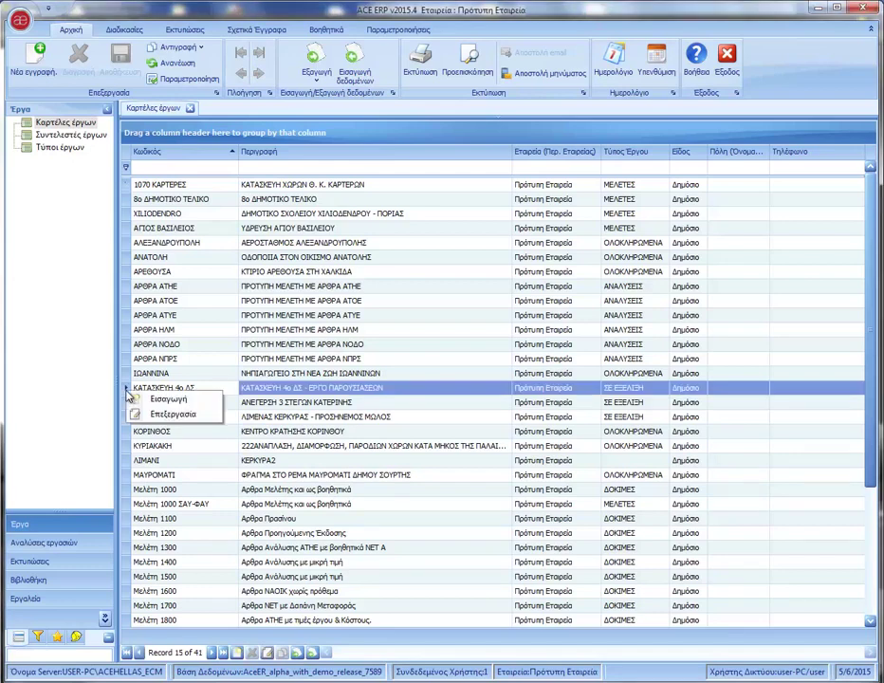
pyautogui.click(138, 414)
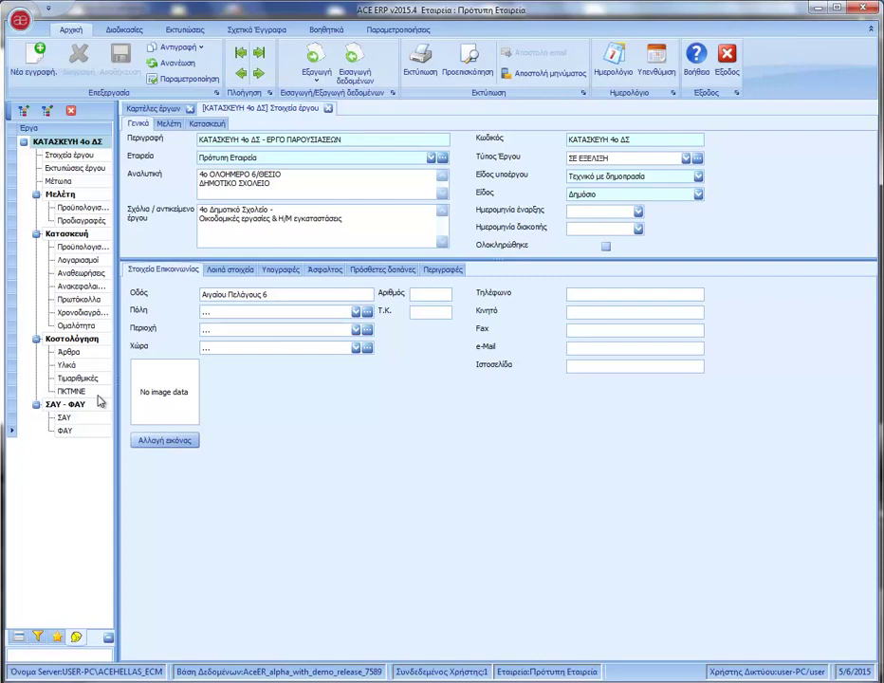
pyautogui.click(92, 261)
# - Open the project's printouts (Εκτυπώσεις έργου) and expand the 10 ΠΡΟΫΠΟΛΟΓΙΣΜΟΣ group under ΚΑΤΑΣΚΕΥΗ
pyautogui.click(80, 168)
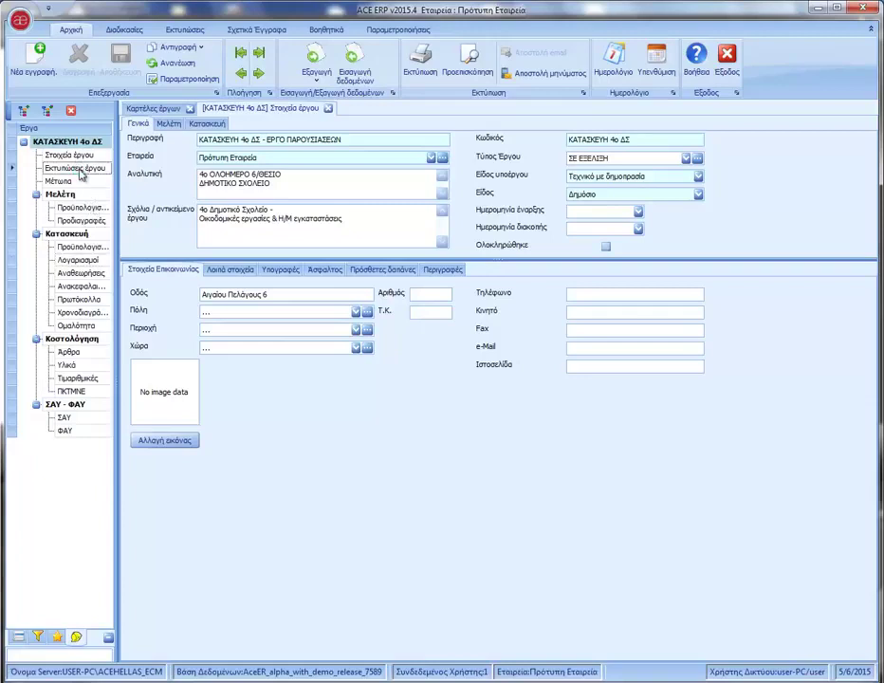
pyautogui.doubleClick(80, 167)
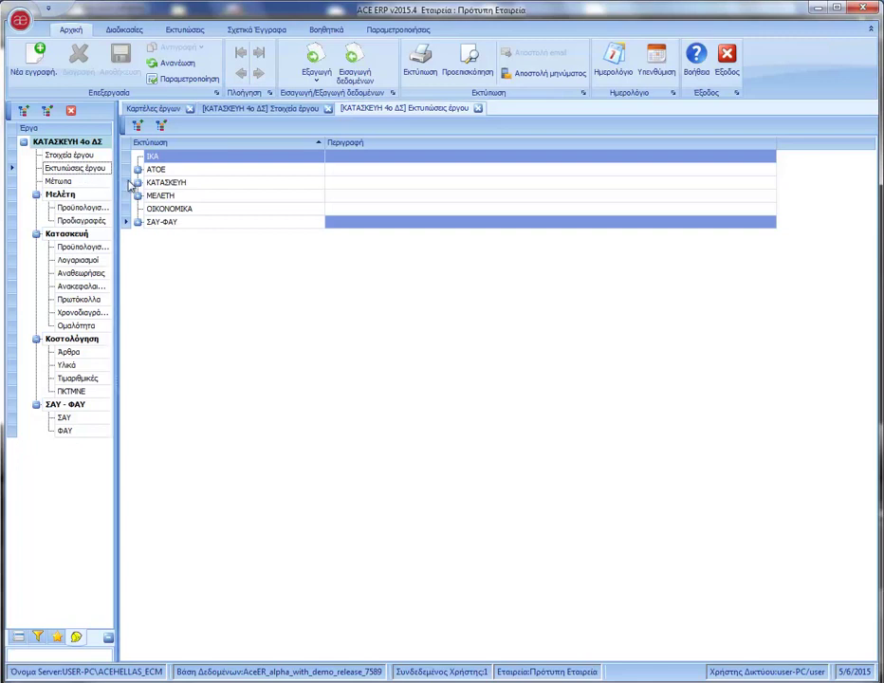
pyautogui.click(138, 183)
pyautogui.click(150, 196)
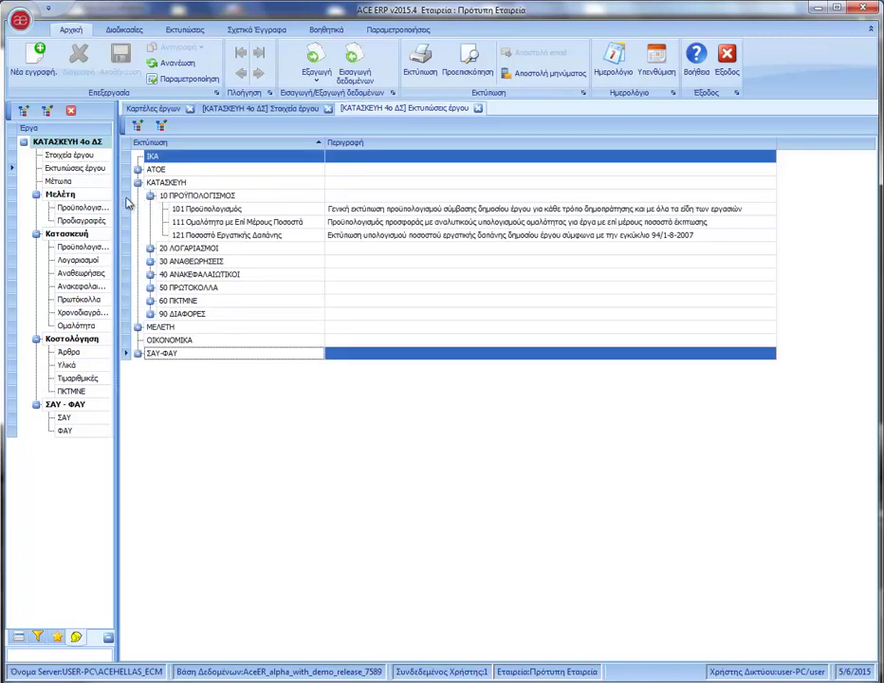
# - Preview the 101 Προϋπολογισμός report for the project with its default parameters and open the report's save options
pyautogui.doubleClick(128, 208)
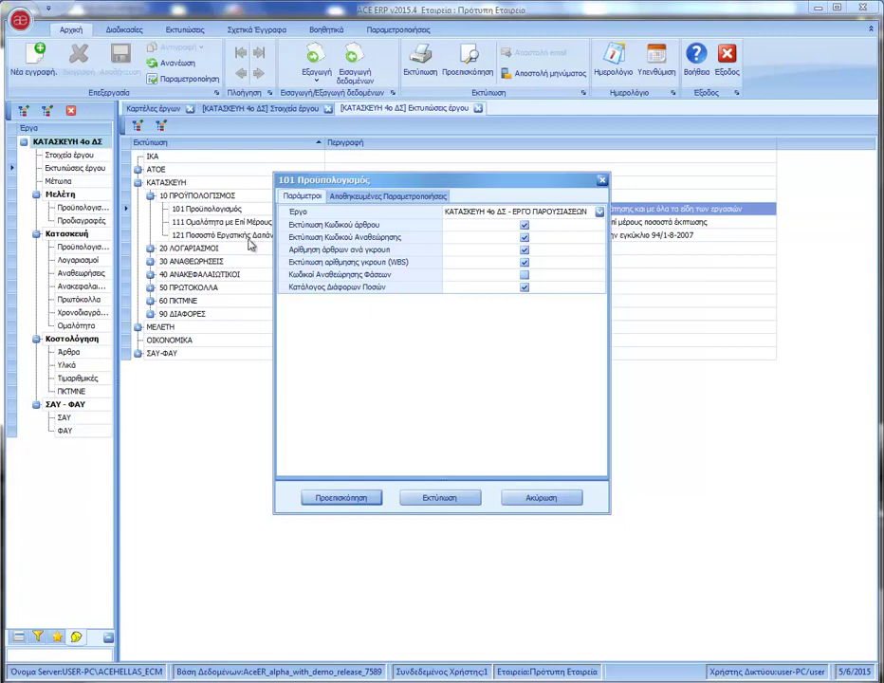
pyautogui.click(349, 496)
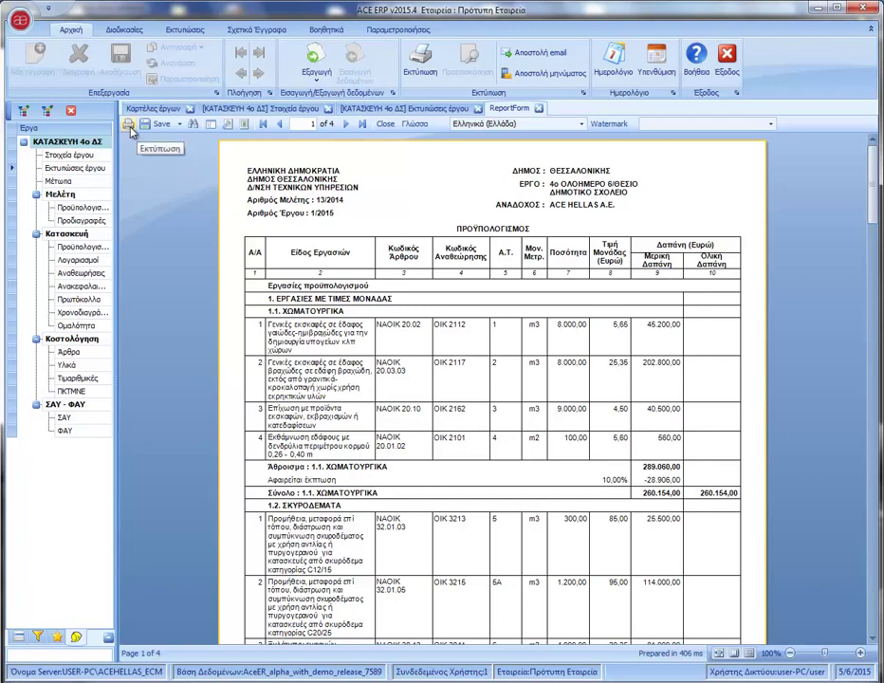
pyautogui.click(179, 124)
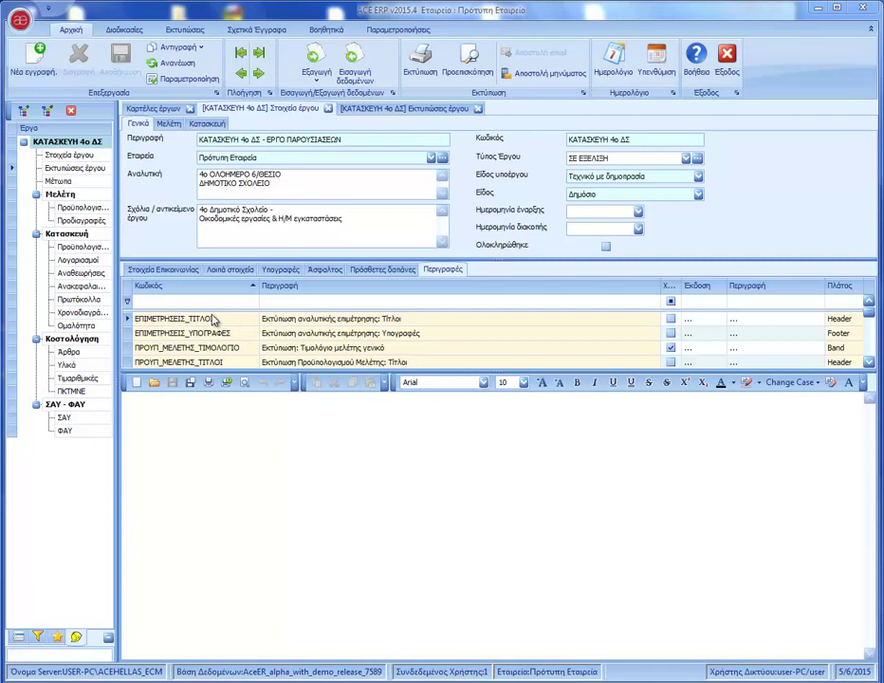
# - Review the project's other details, signatures, asphalt data, additional costs and print descriptions
pyautogui.click(228, 272)
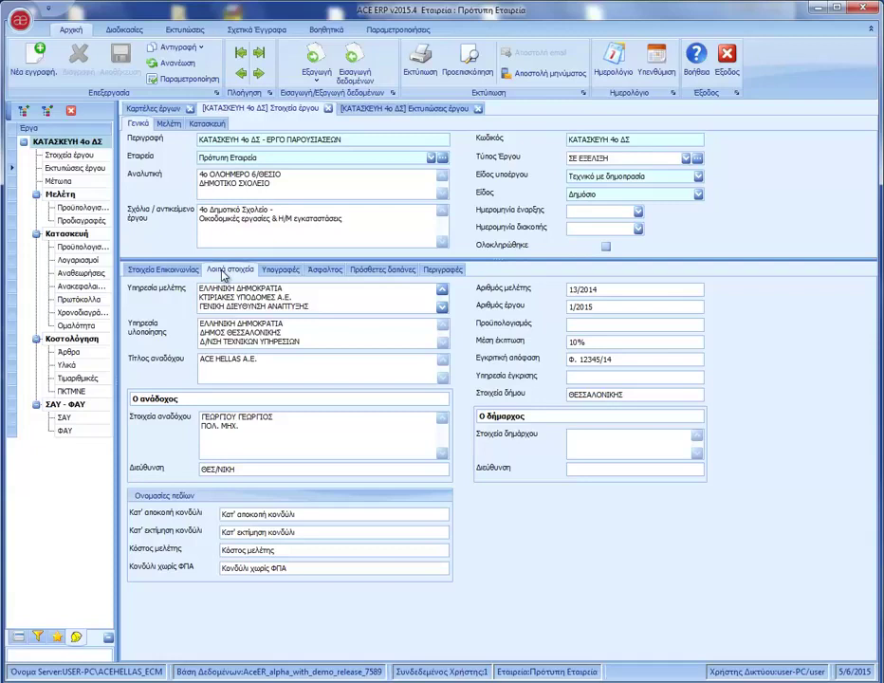
pyautogui.click(275, 270)
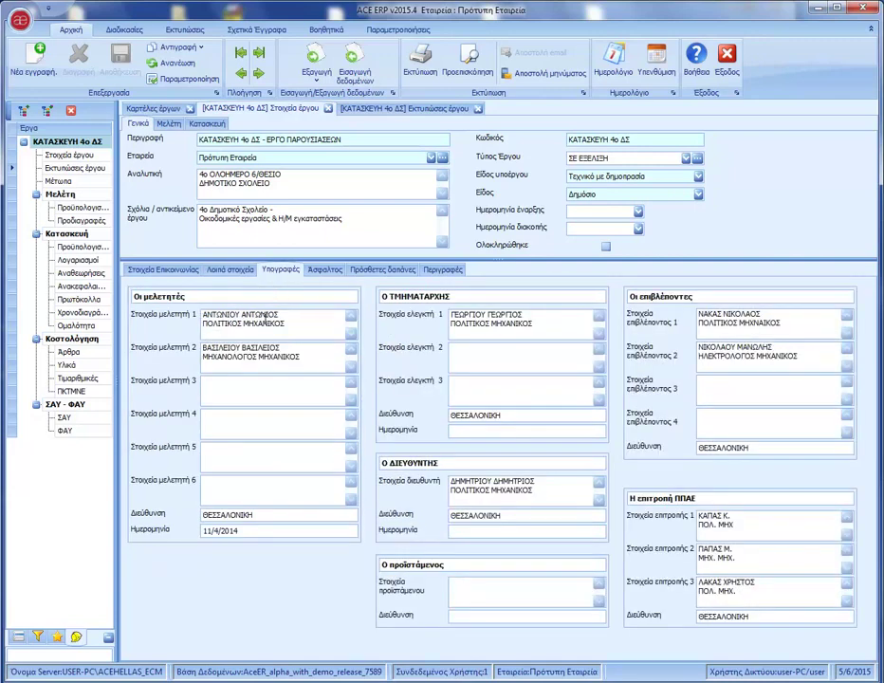
pyautogui.click(330, 271)
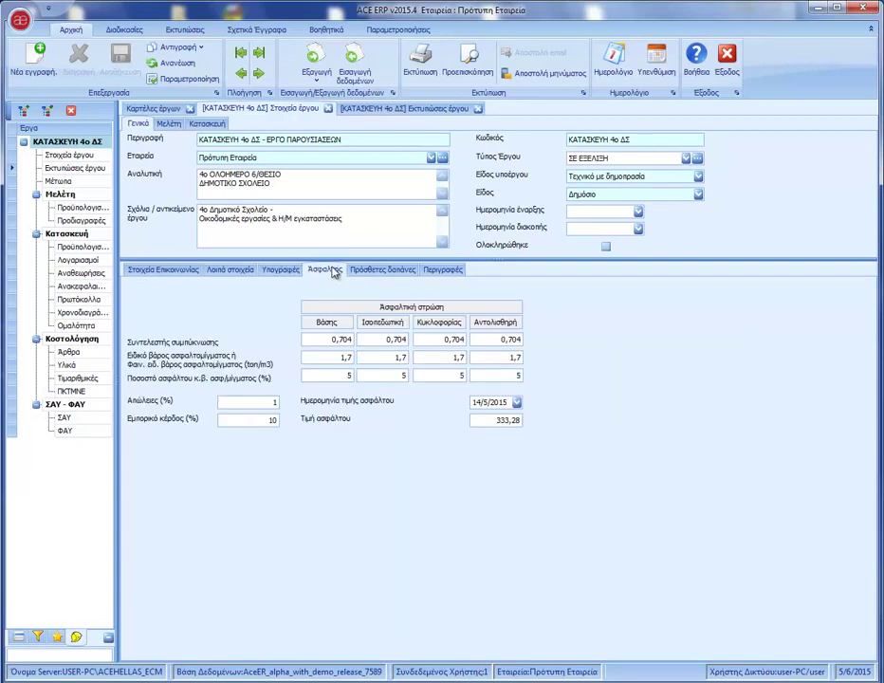
pyautogui.click(382, 269)
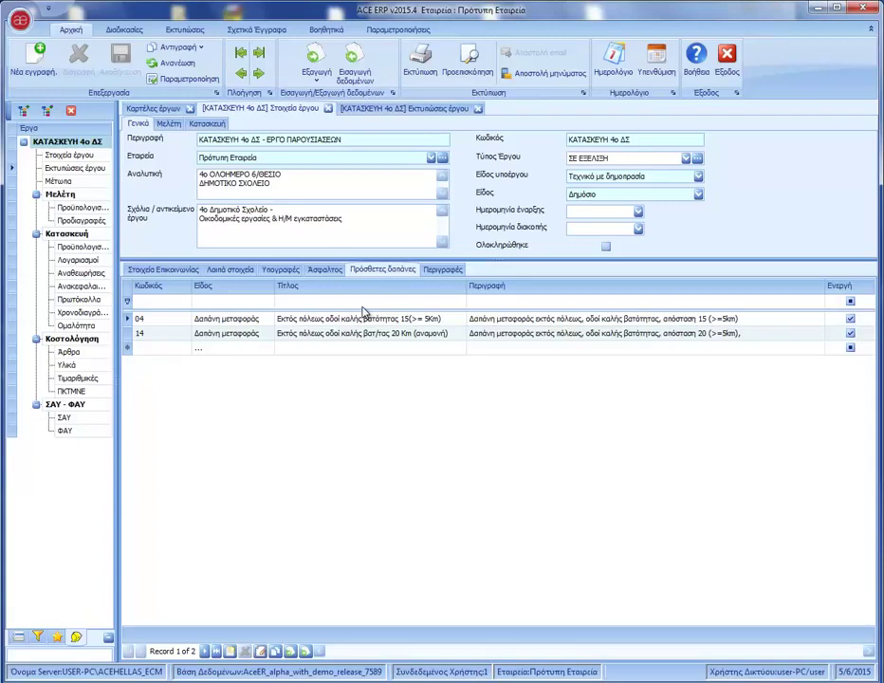
pyautogui.click(438, 271)
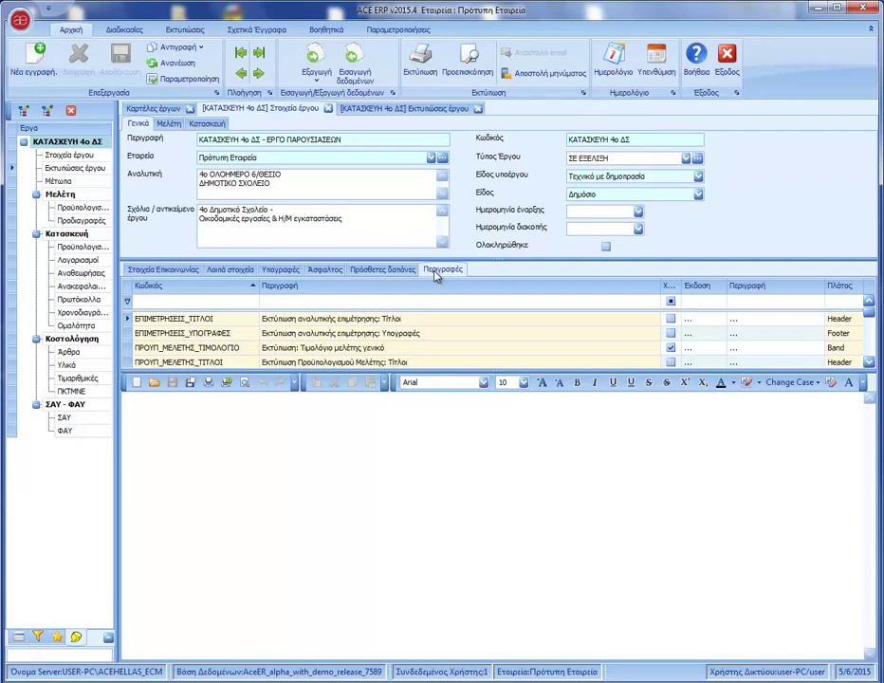
# - Close the project's printouts and review its study (Μελέτη) and construction (Κατασκευή) calculations
pyautogui.click(478, 108)
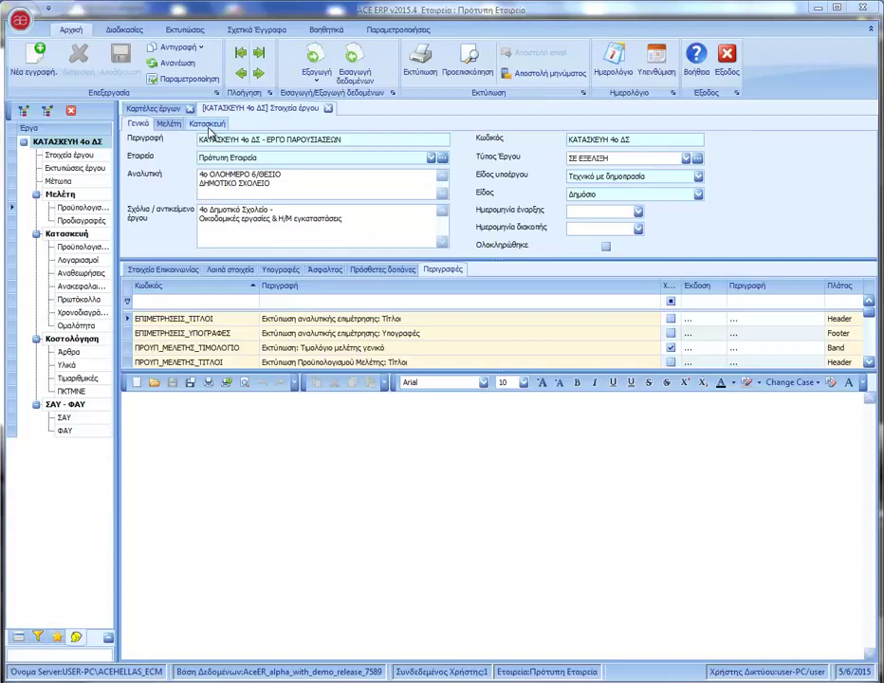
pyautogui.click(170, 124)
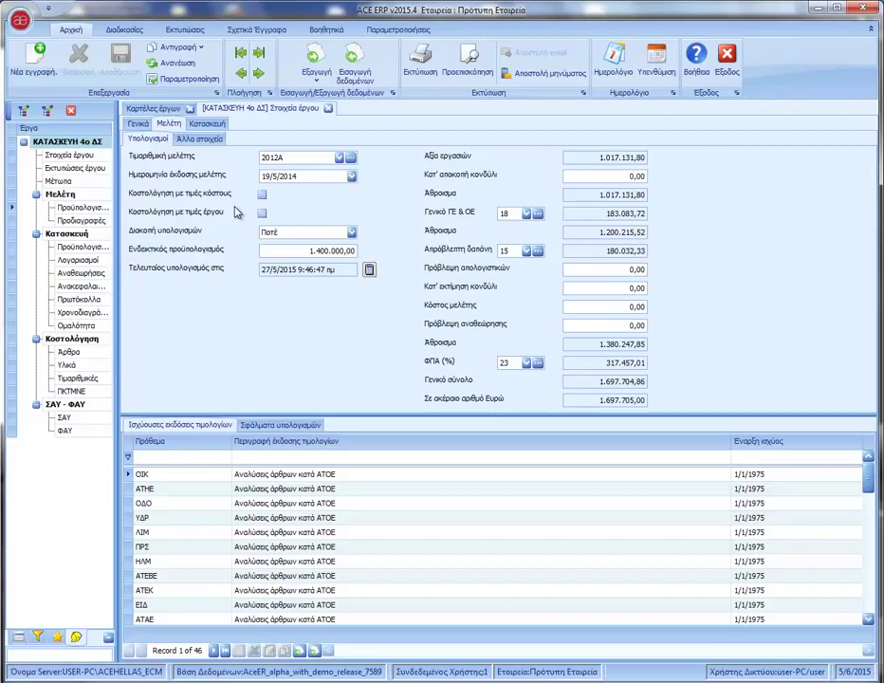
pyautogui.click(210, 126)
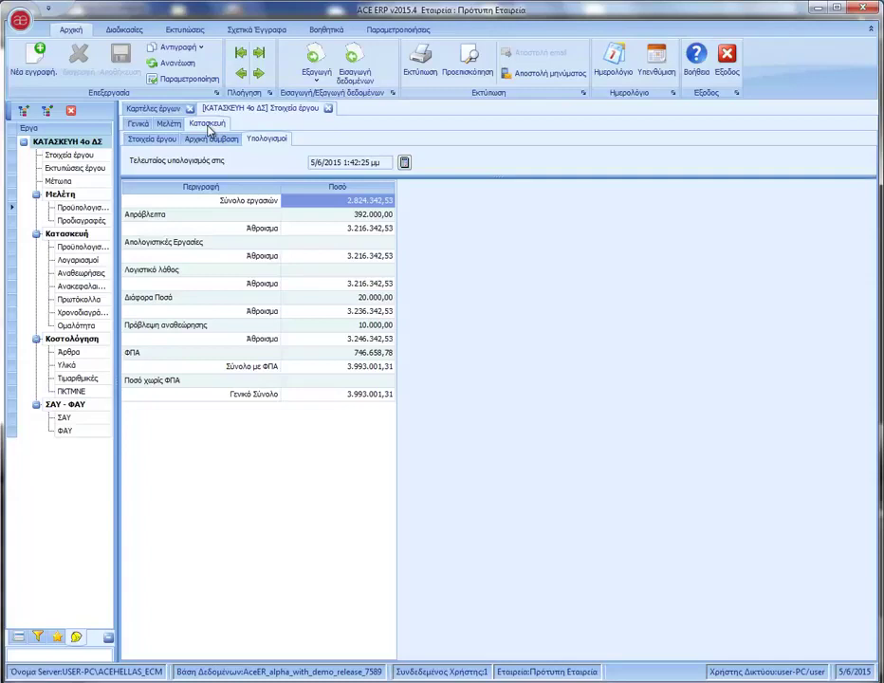
# - Export the ΚΑΤΑΣΚΕΥΗ 4ο ΔΣ project with the Εξαγωγή Έργου procedure and dismiss the notice
pyautogui.click(118, 30)
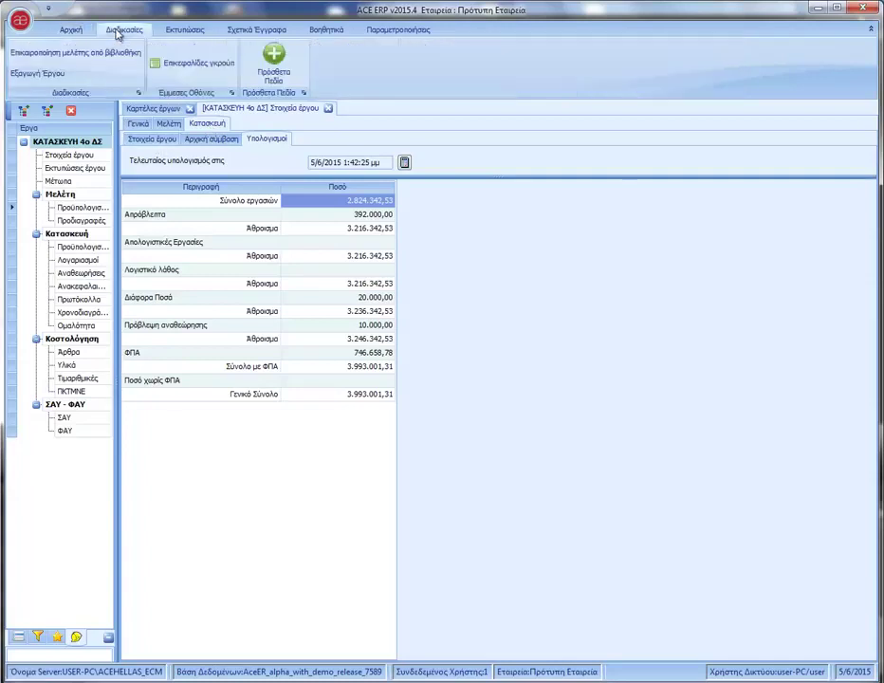
pyautogui.click(38, 73)
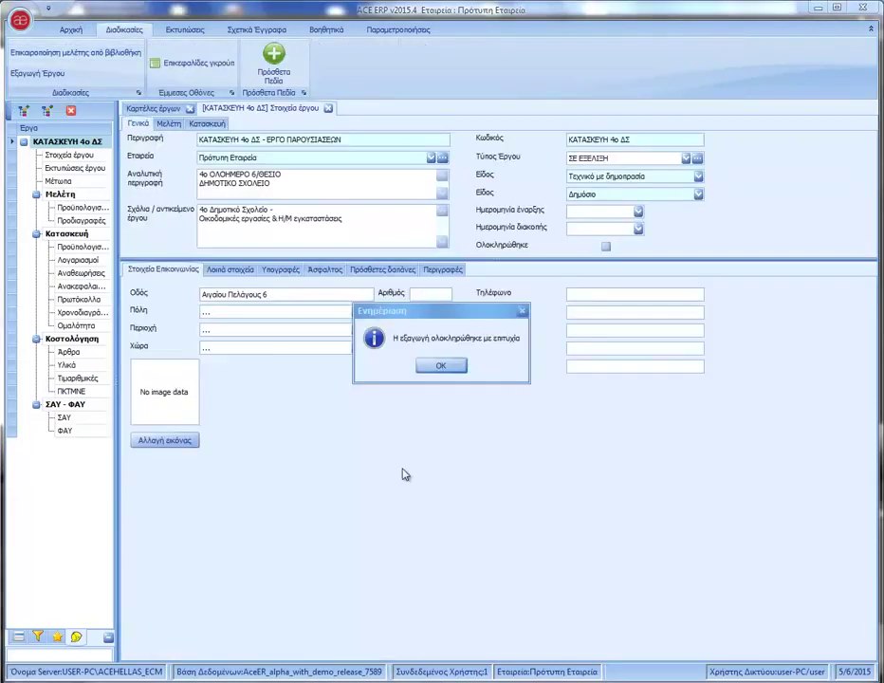
pyautogui.click(438, 367)
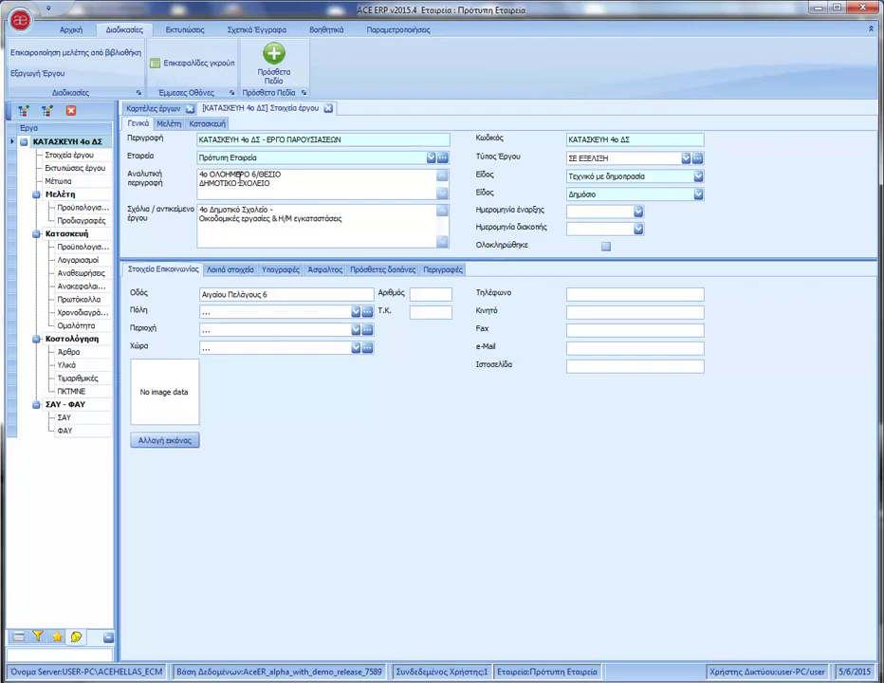
# - Start copying the ΚΑΤΑΣΚΕΥΗ 4ο ΔΣ project from the project list, with ΚΑΤΑΣΚΕΥΗ 4ο ΔΣ_1 as the copy's name
pyautogui.click(152, 108)
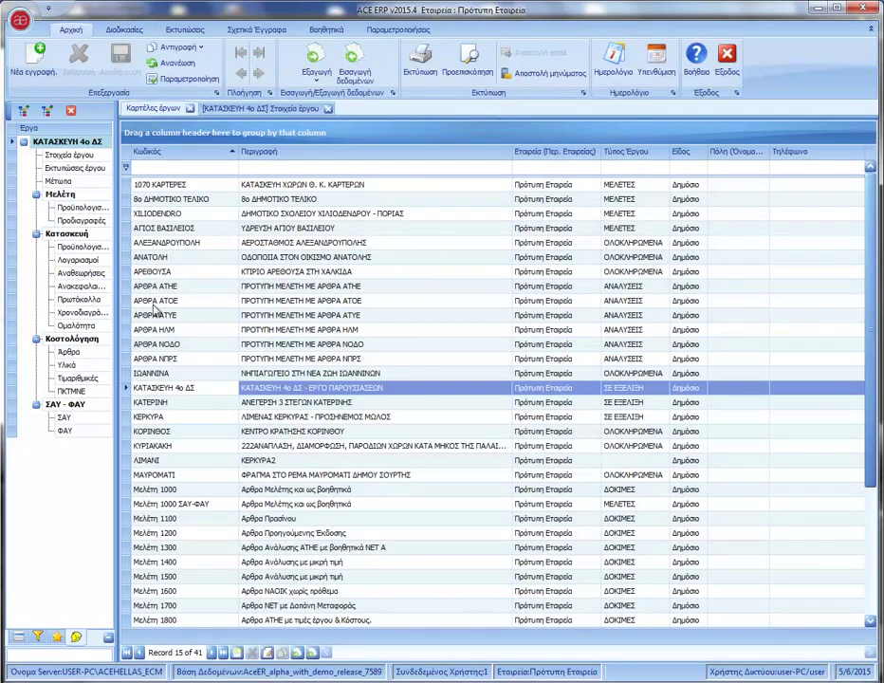
pyautogui.click(175, 49)
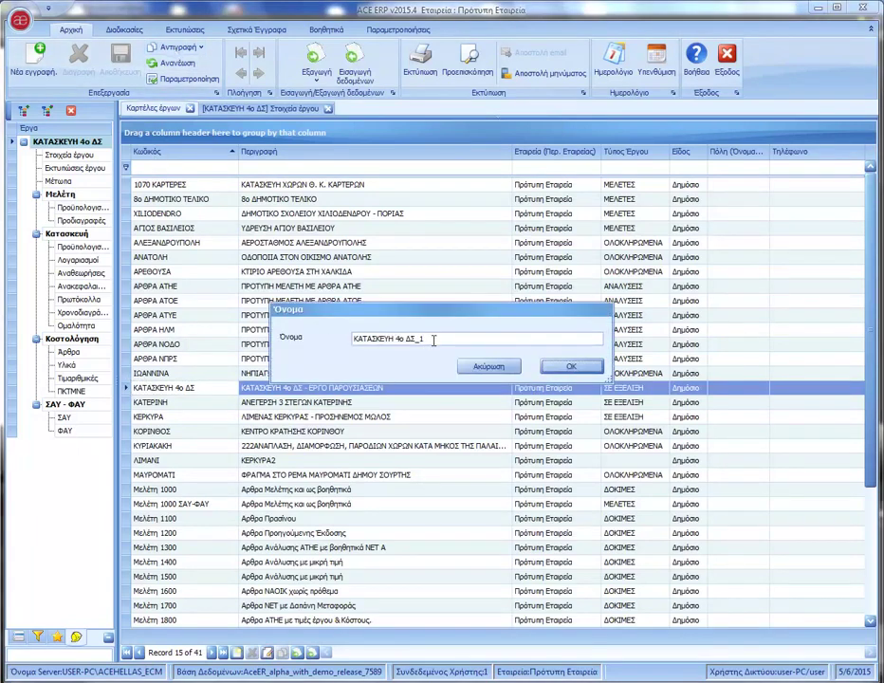